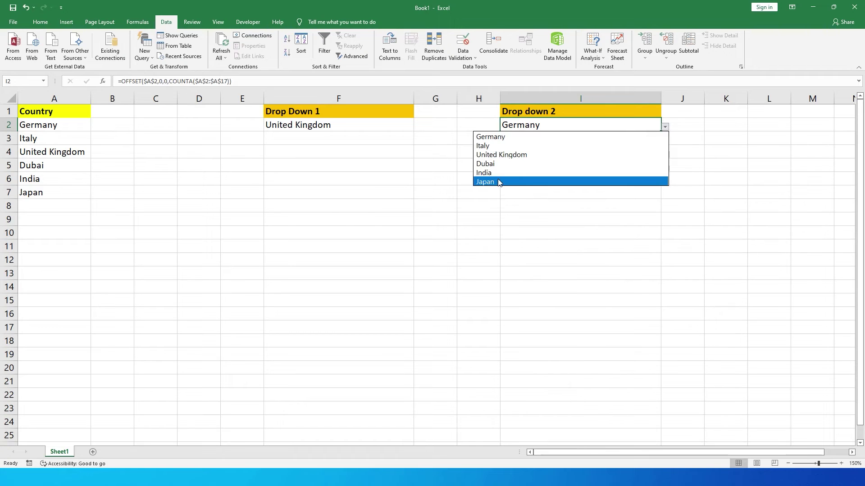
# - Copy the country list in A1:A7, including its header, to the range starting at C1
pyautogui.click(147, 153)
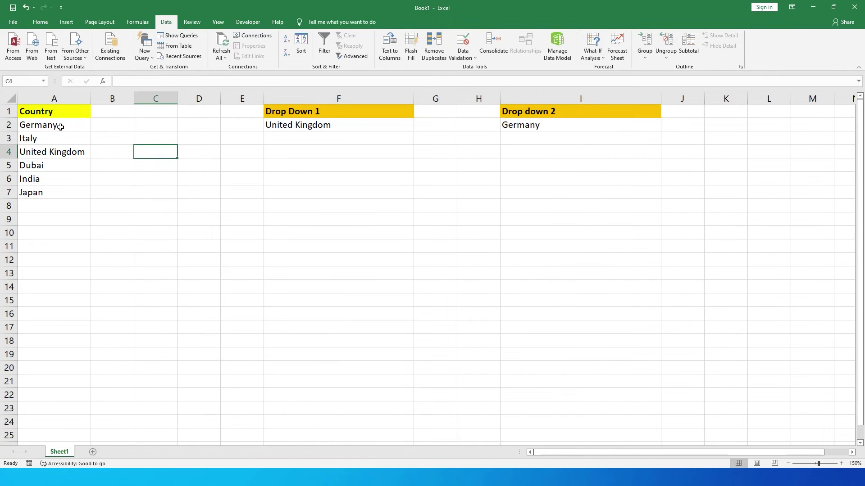
pyautogui.click(66, 113)
pyautogui.moveTo(56, 113); pyautogui.dragTo(57, 193)
pyautogui.hotkey('ctrl', 'c')
pyautogui.click(153, 115)
pyautogui.hotkey('ctrl', 'v')
pyautogui.press('Escape')
# - Convert the country list in A1:A7 into a table with headers
pyautogui.moveTo(60, 115); pyautogui.dragTo(67, 195)
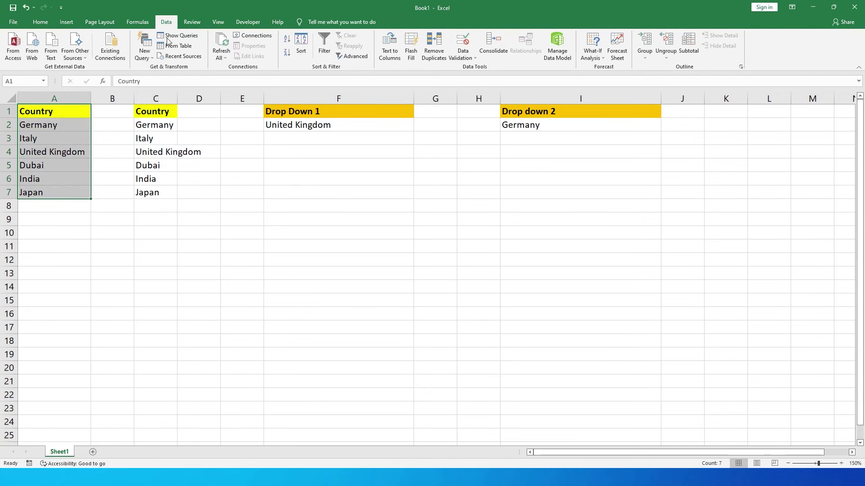
pyautogui.click(66, 22)
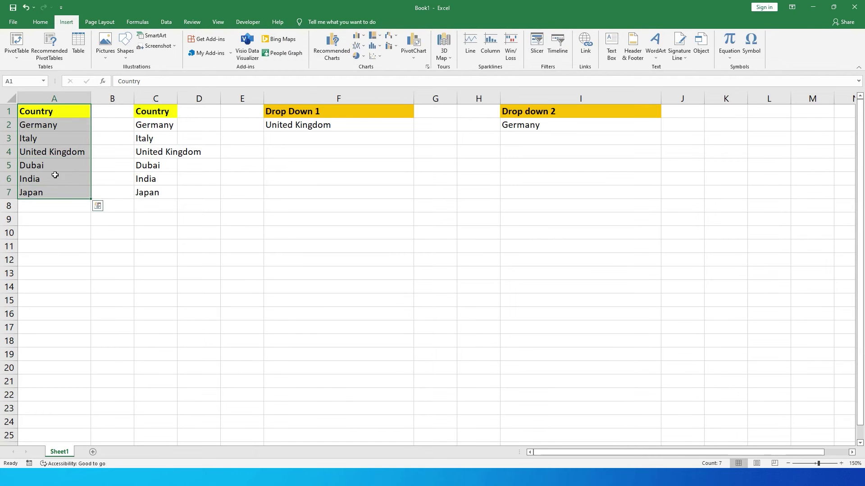
pyautogui.click(84, 54)
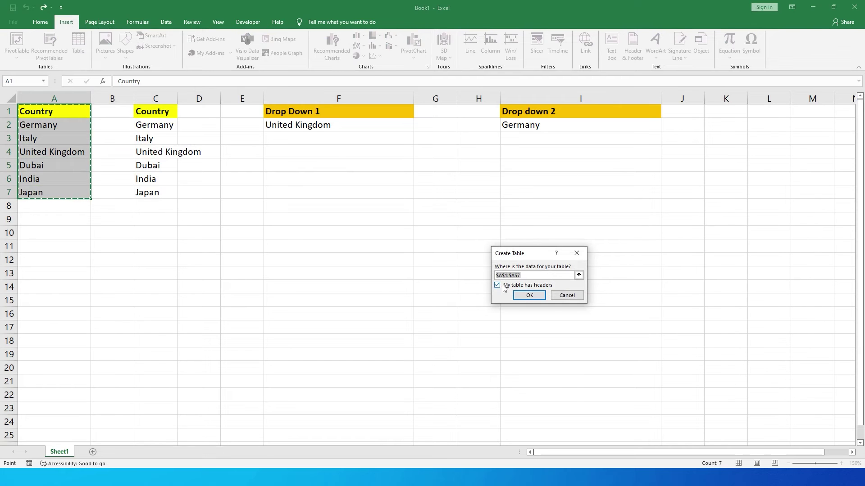
pyautogui.click(530, 295)
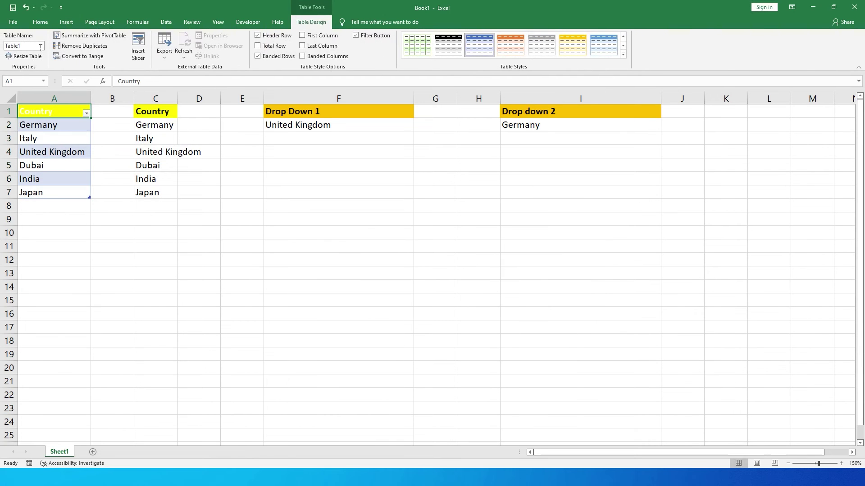
# - Set the font colour of the Country table header in A1 to black
pyautogui.click(40, 22)
pyautogui.click(172, 53)
pyautogui.click(171, 83)
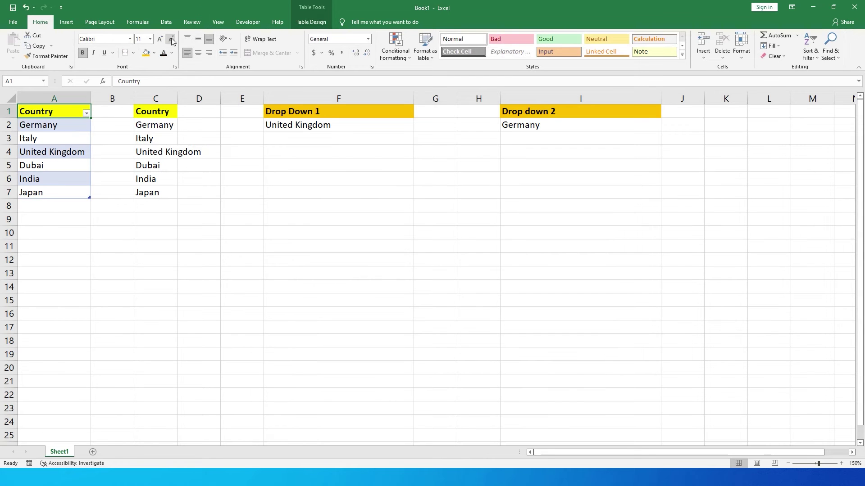
# - Define a workbook-scoped name Country that refers to the table's country entries in A2:A7, =Table1[Country]
pyautogui.click(145, 24)
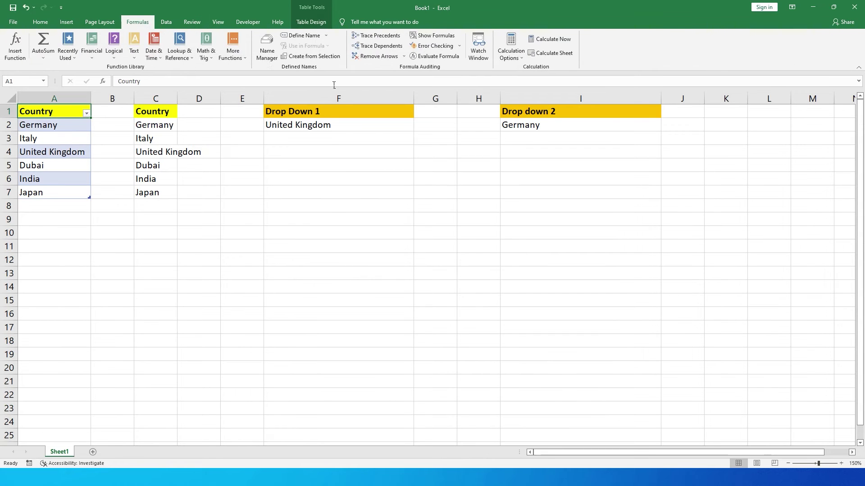
pyautogui.click(266, 45)
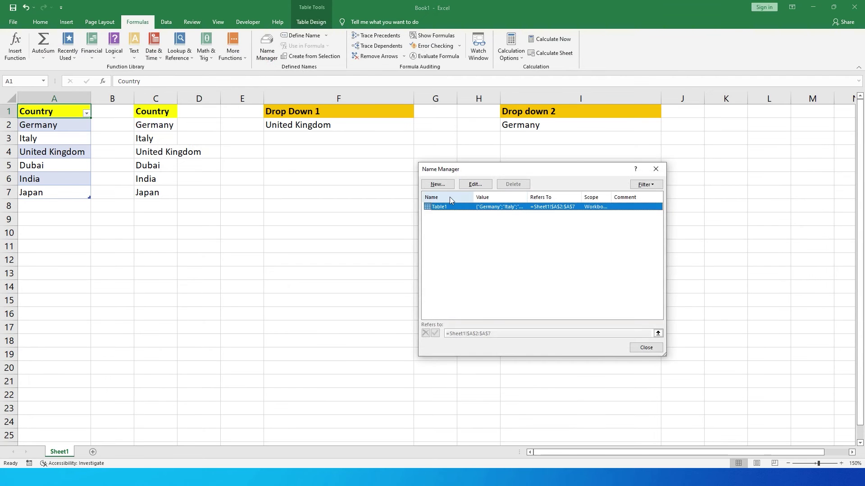
pyautogui.click(438, 184)
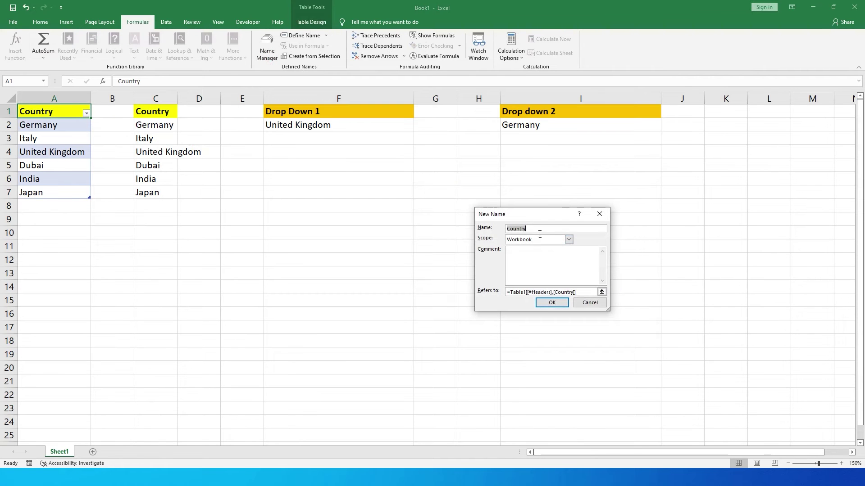
pyautogui.moveTo(572, 295); pyautogui.dragTo(514, 296)
pyautogui.press('BackSpace')
pyautogui.moveTo(50, 128); pyautogui.dragTo(61, 191)
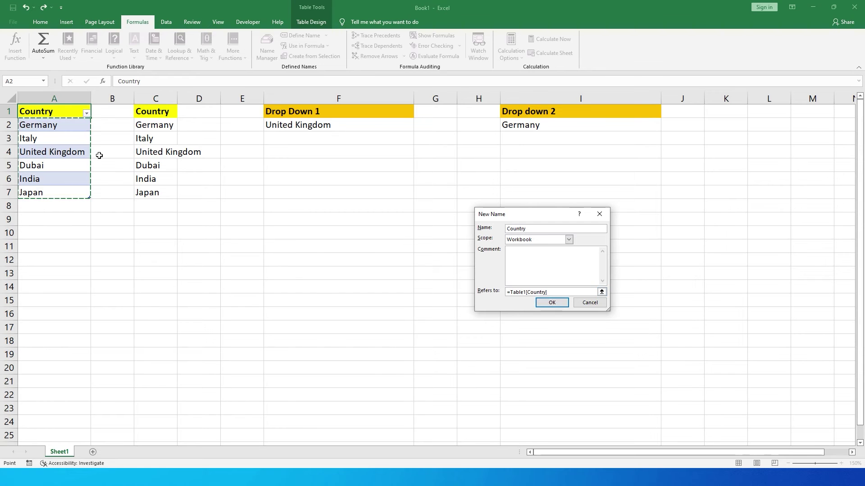
pyautogui.click(552, 303)
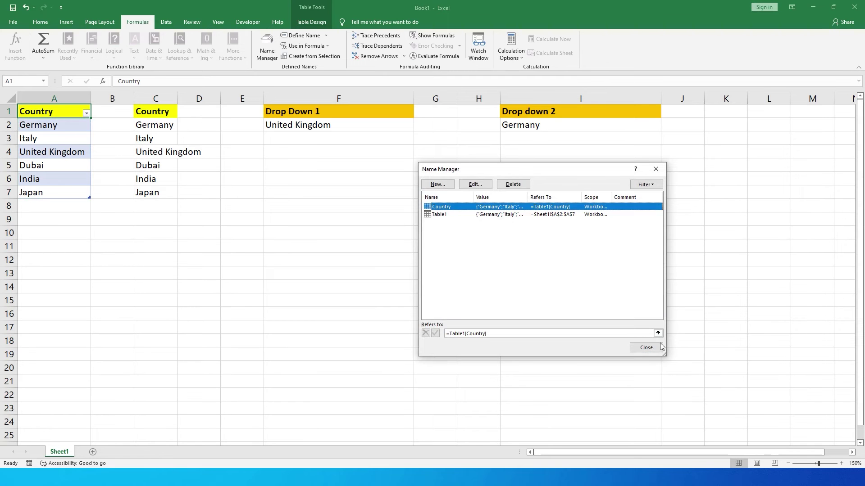
pyautogui.click(648, 350)
# - Add List data validation to cell F6 using the named range =Country as its source
pyautogui.click(319, 176)
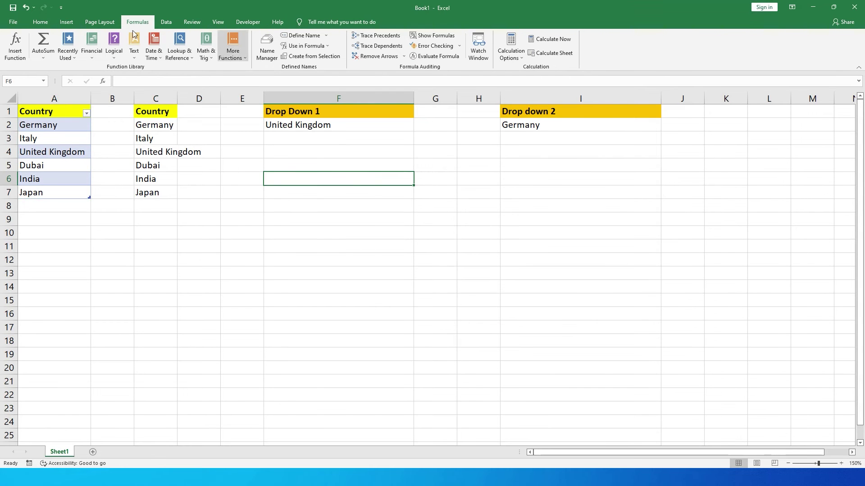
pyautogui.click(40, 22)
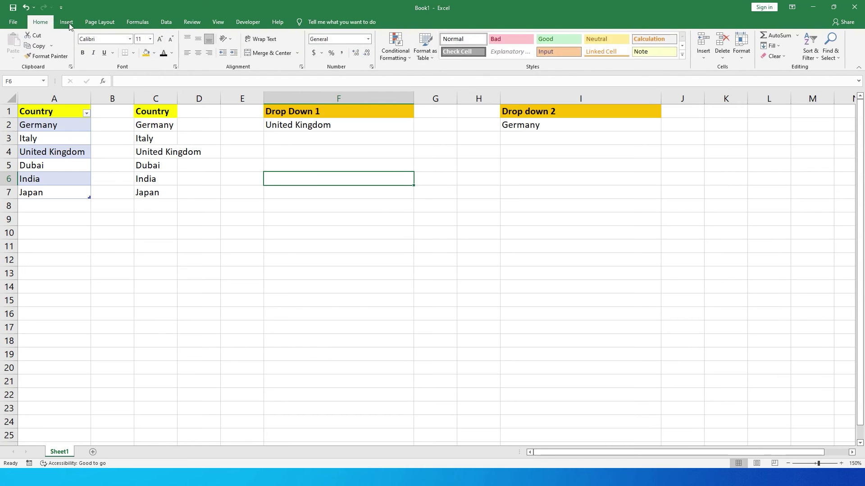
pyautogui.click(166, 22)
pyautogui.click(471, 58)
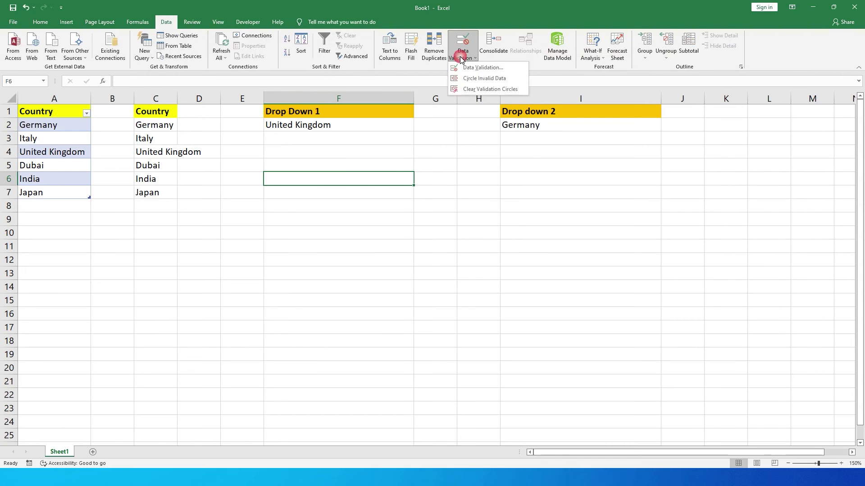
pyautogui.click(476, 71)
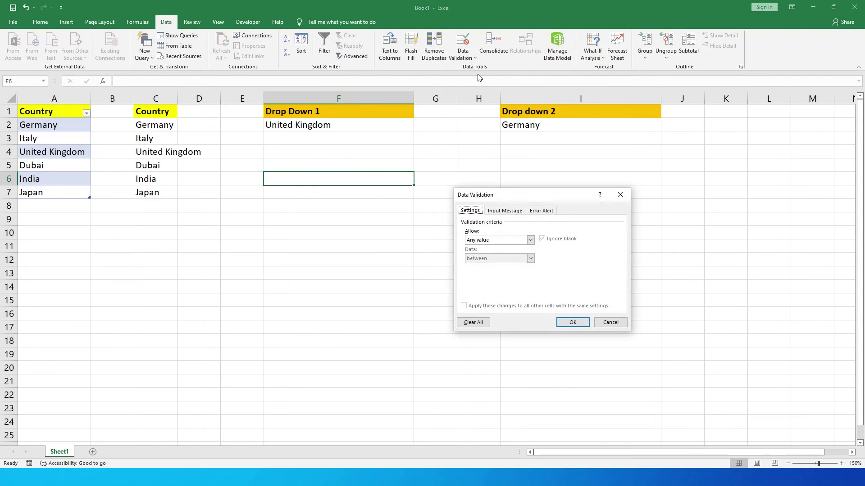
pyautogui.click(481, 240)
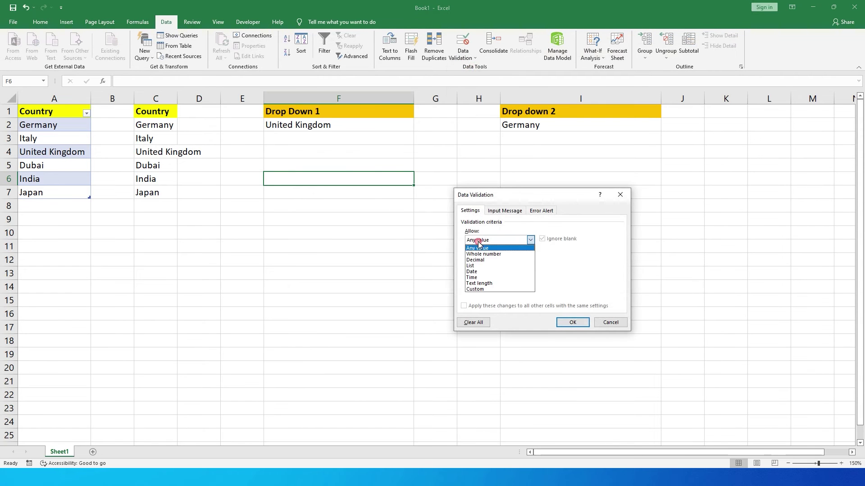
pyautogui.click(480, 266)
pyautogui.click(489, 277)
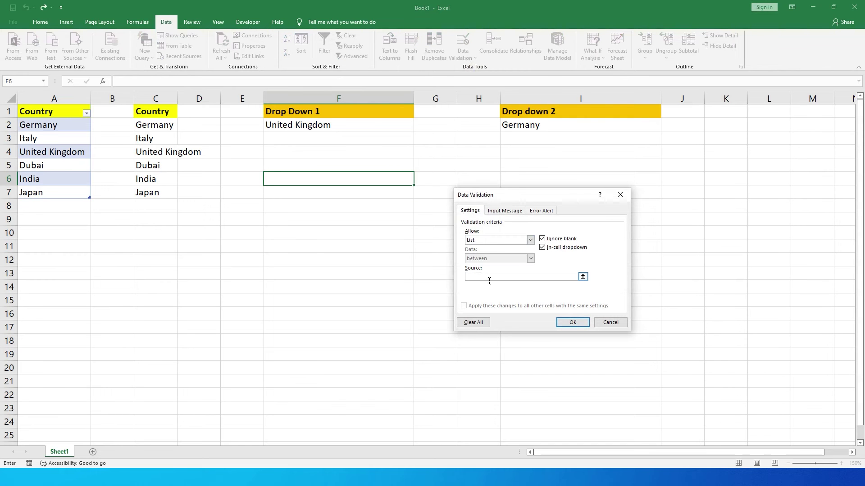
pyautogui.press('F3')
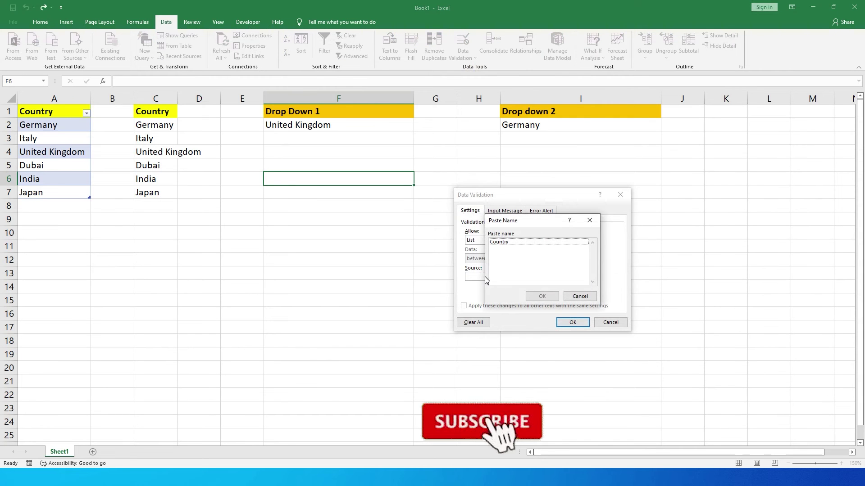
pyautogui.click(506, 243)
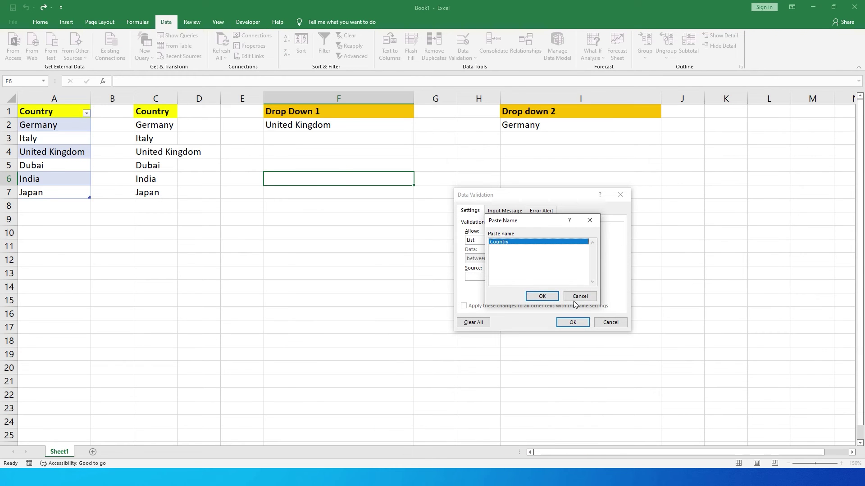
pyautogui.click(543, 297)
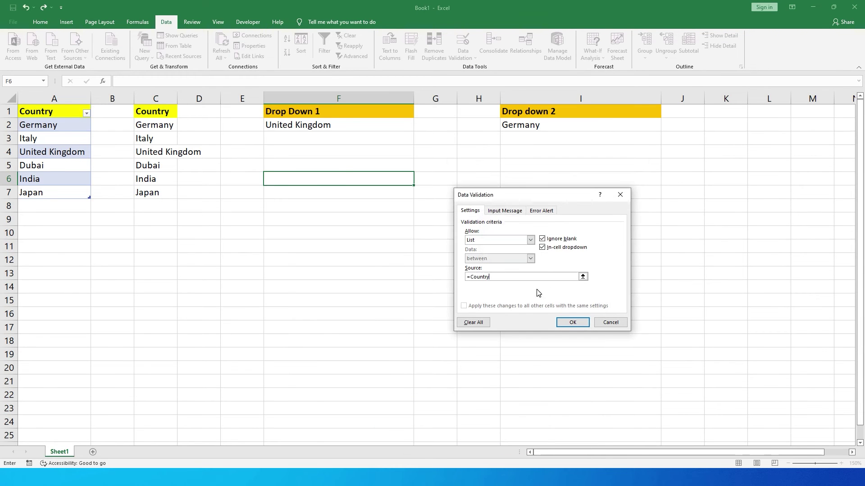
pyautogui.click(569, 322)
# - Enter the heading New Dropdown in F5 and give it the same gold fill as the other drop-down headings
pyautogui.click(385, 170)
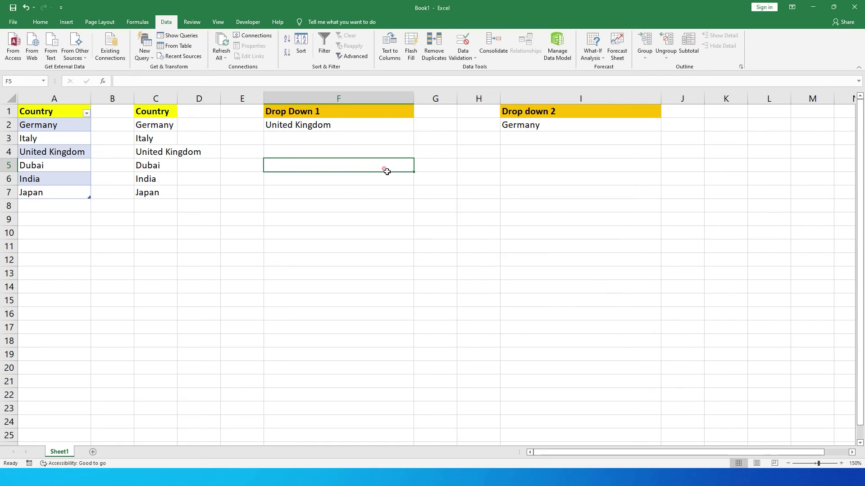
pyautogui.write('New Dropdown')
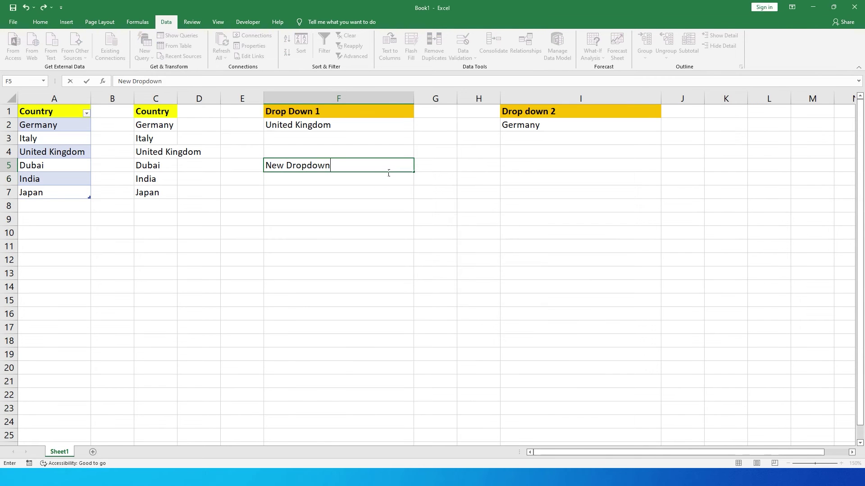
pyautogui.press('Return')
pyautogui.click(386, 170)
pyautogui.click(41, 22)
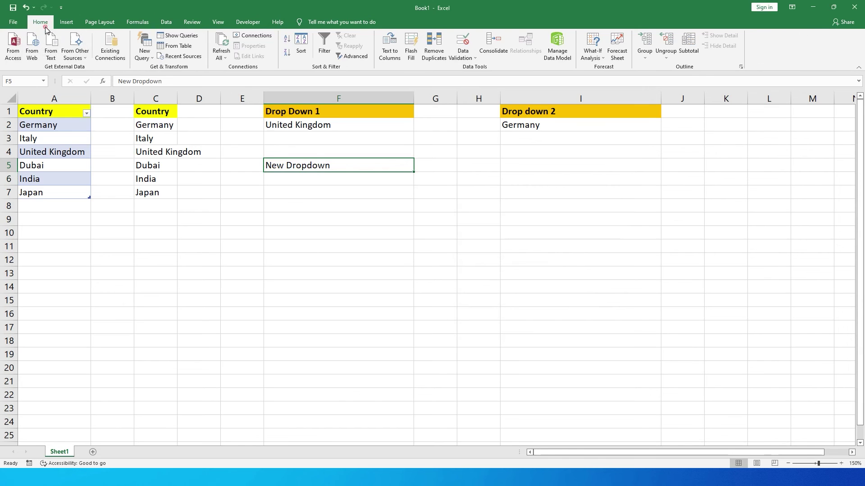
pyautogui.click(146, 53)
# - Open the drop-down list in F6 and look through its country entries
pyautogui.click(320, 180)
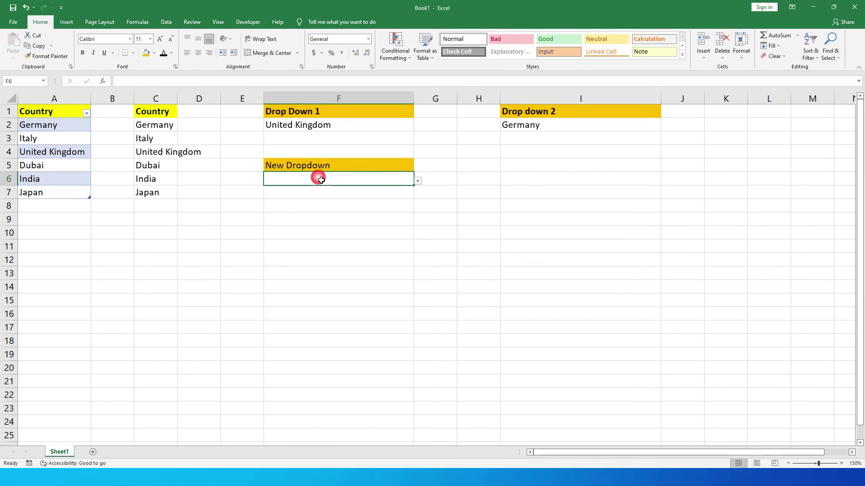
pyautogui.hotkey('alt', 'Down')
pyautogui.press('Down')
pyautogui.press('Down')
pyautogui.press('Down')
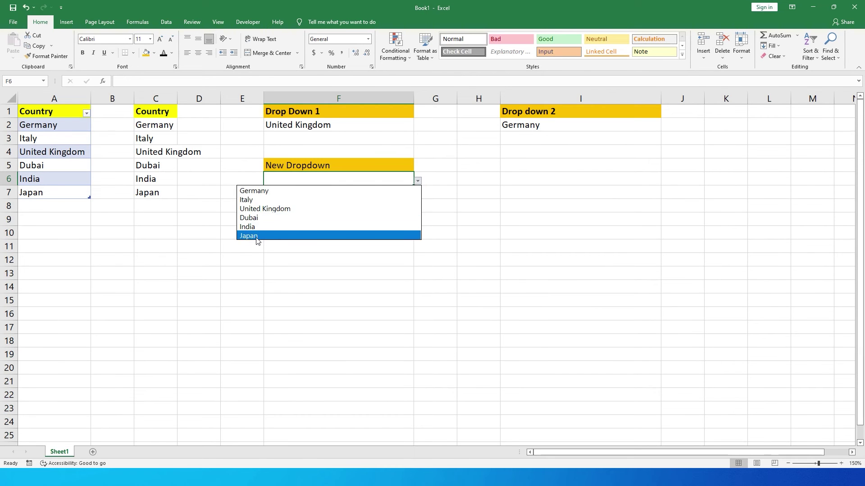
# - Add China to the country table in cell A8, directly below Japan
pyautogui.click(45, 207)
pyautogui.click(48, 209)
pyautogui.write('China')
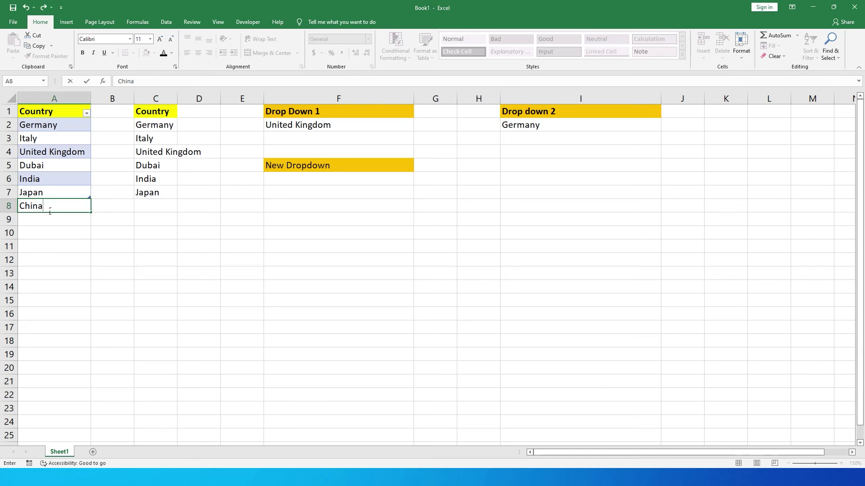
pyautogui.press('Return')
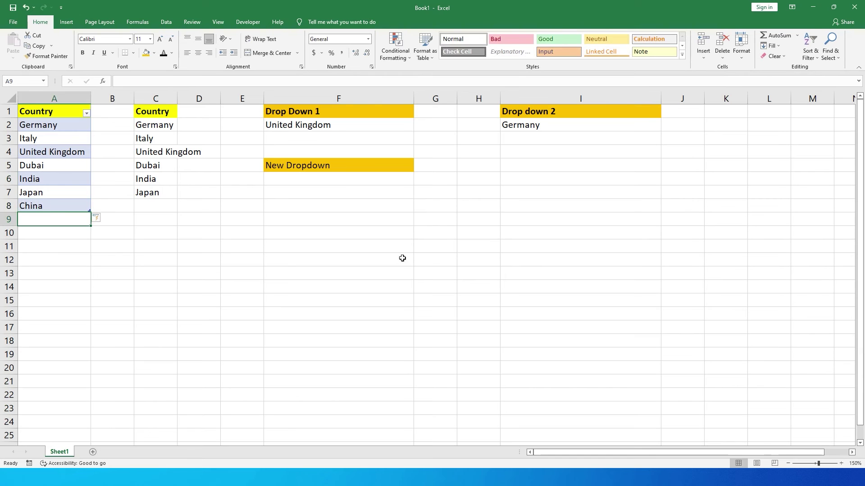
# - Check the drop-down lists in F6 and F2 for the newly added country
pyautogui.click(341, 179)
pyautogui.click(417, 181)
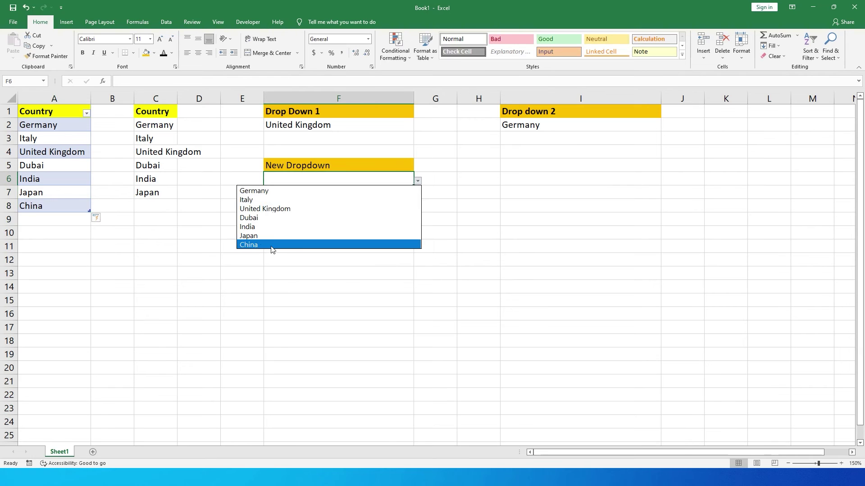
pyautogui.click(321, 122)
pyautogui.click(417, 127)
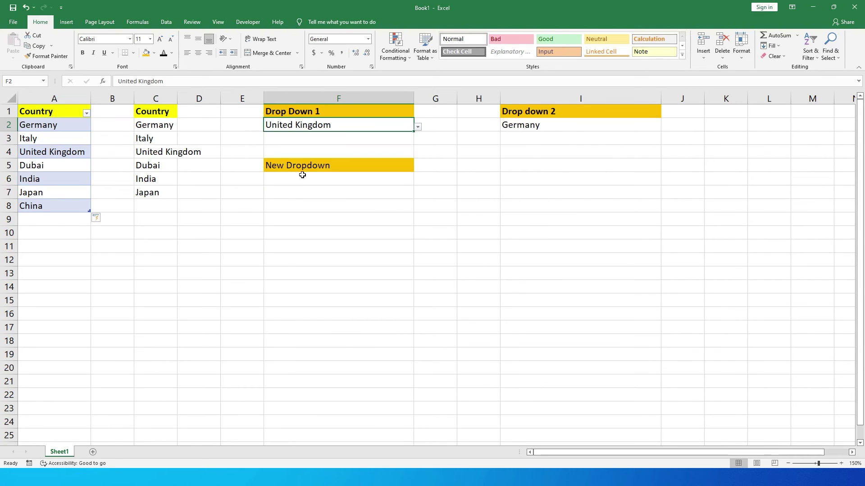
pyautogui.click(310, 184)
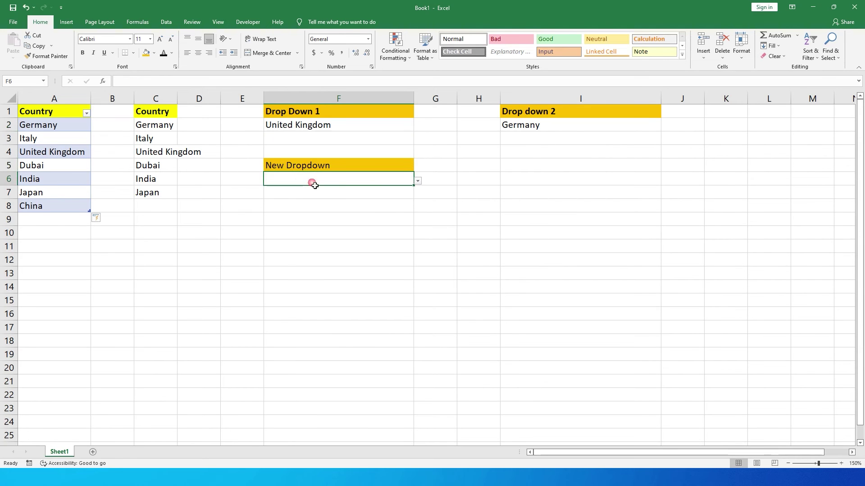
pyautogui.click(417, 182)
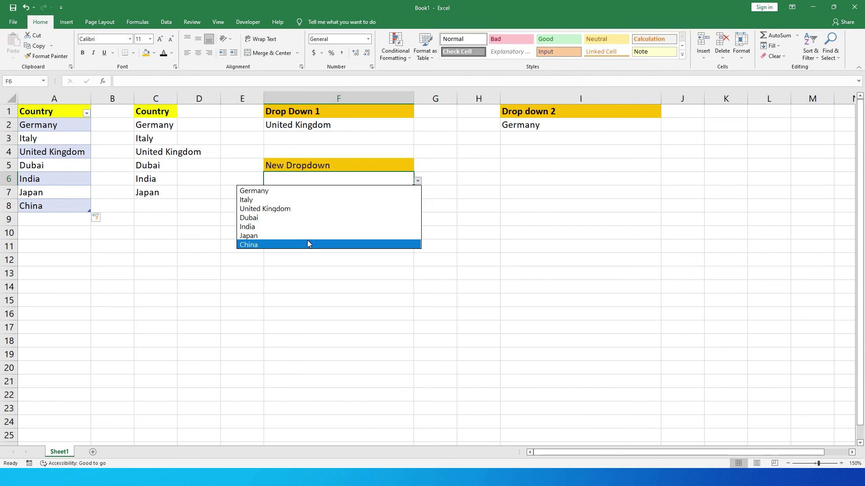
pyautogui.click(428, 197)
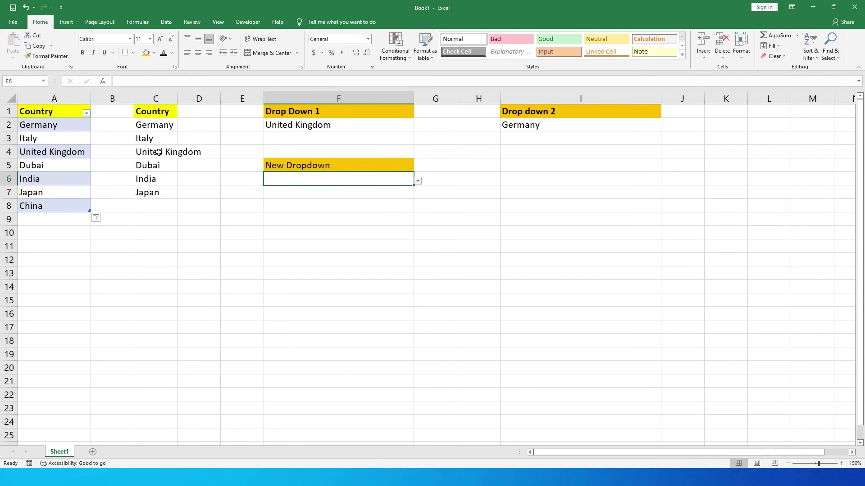
pyautogui.moveTo(159, 118); pyautogui.dragTo(168, 189)
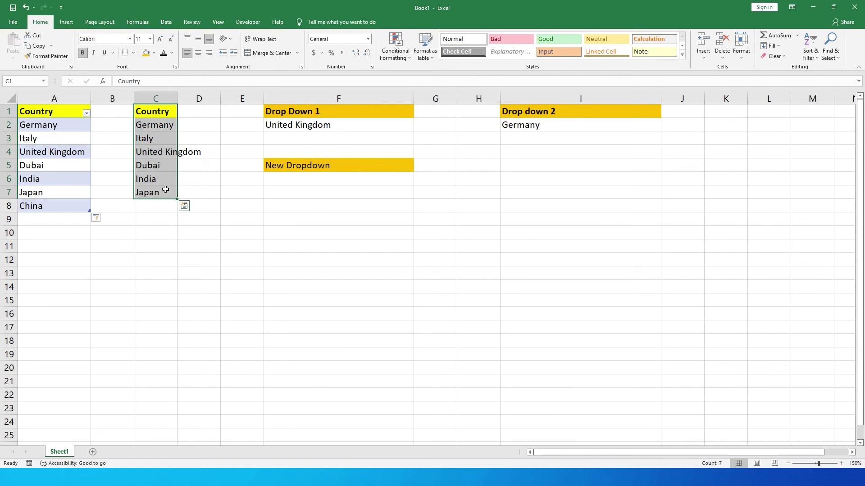
pyautogui.click(318, 185)
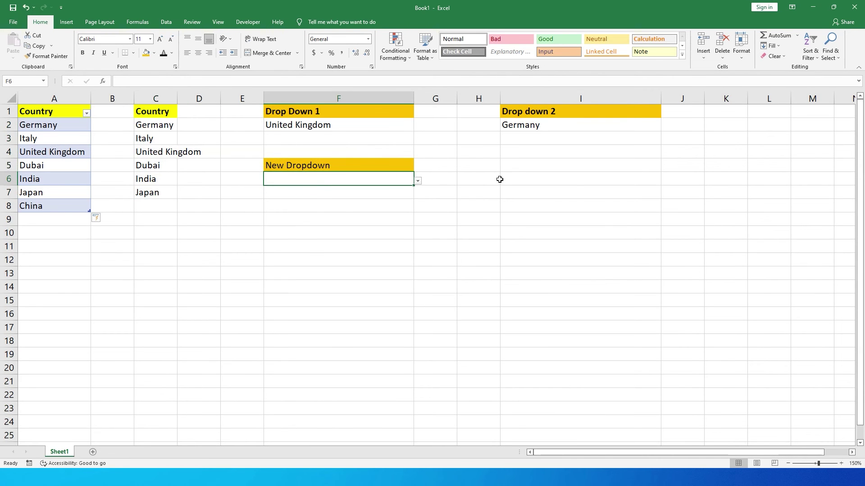
# - Copy the New Dropdown heading from F5 to I5 and select the cell beneath it, I6
pyautogui.click(370, 167)
pyautogui.hotkey('ctrl', 'c')
pyautogui.click(512, 170)
pyautogui.hotkey('ctrl', 'v')
pyautogui.click(515, 180)
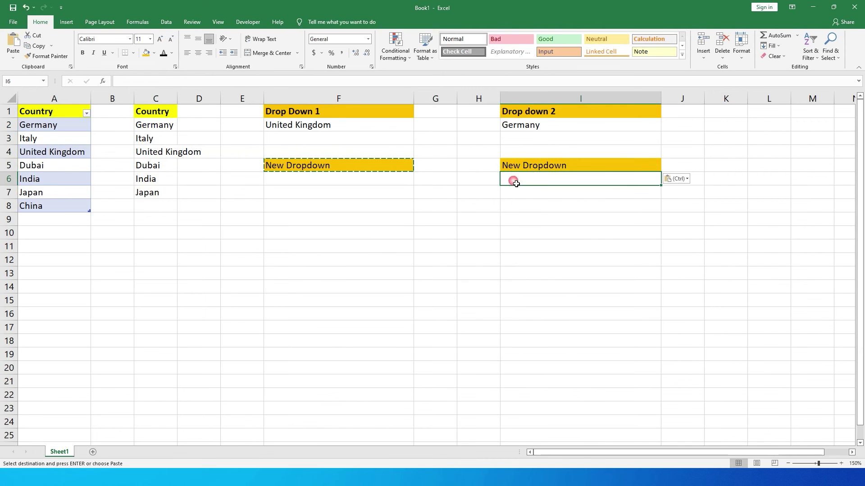
# - Begin an OFFSET formula in I6 with absolute reference $C$2, 0 rows and 0 columns
pyautogui.write('=')
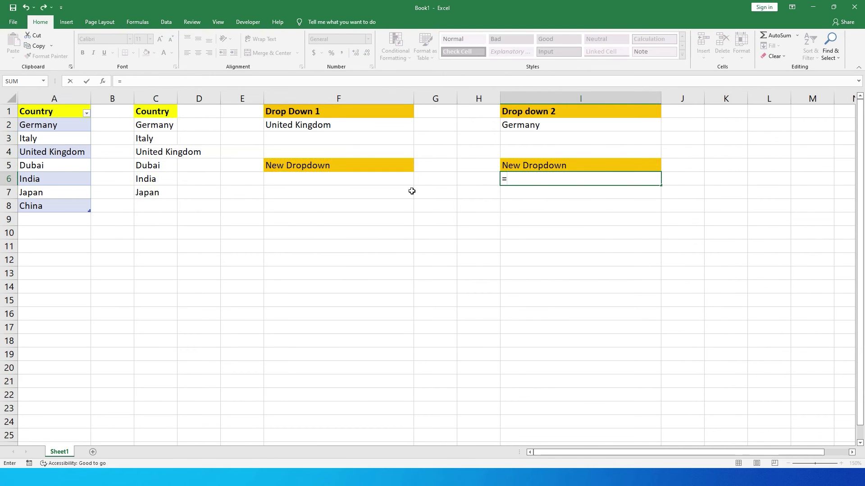
pyautogui.write('off')
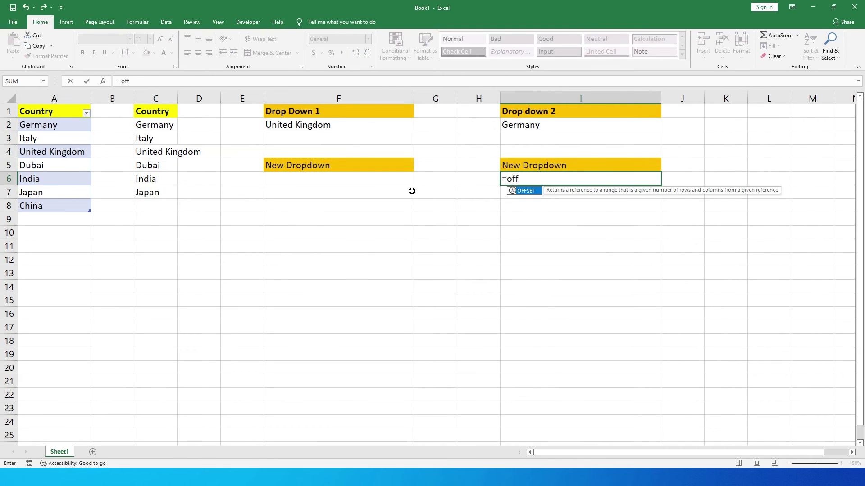
pyautogui.press('Tab')
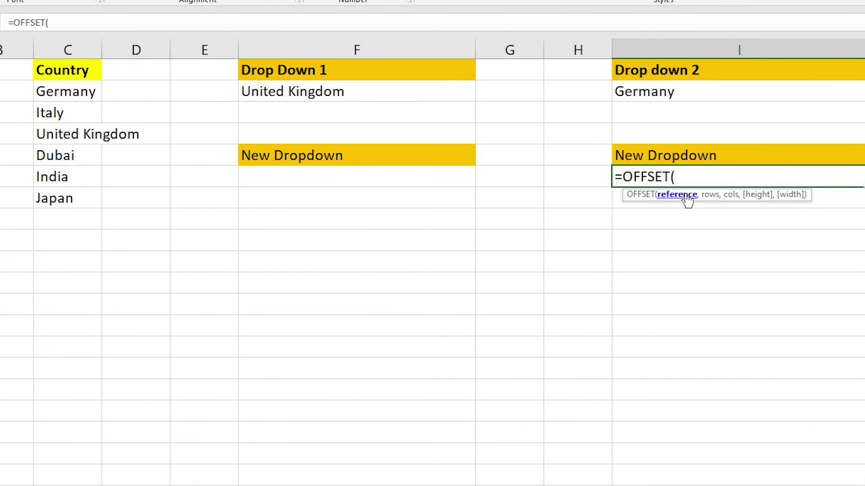
pyautogui.click(69, 92)
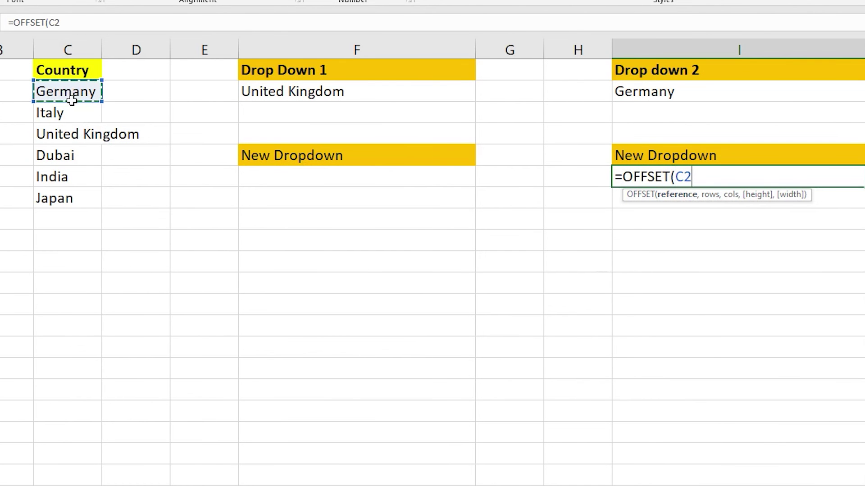
pyautogui.press('F4')
pyautogui.write(',')
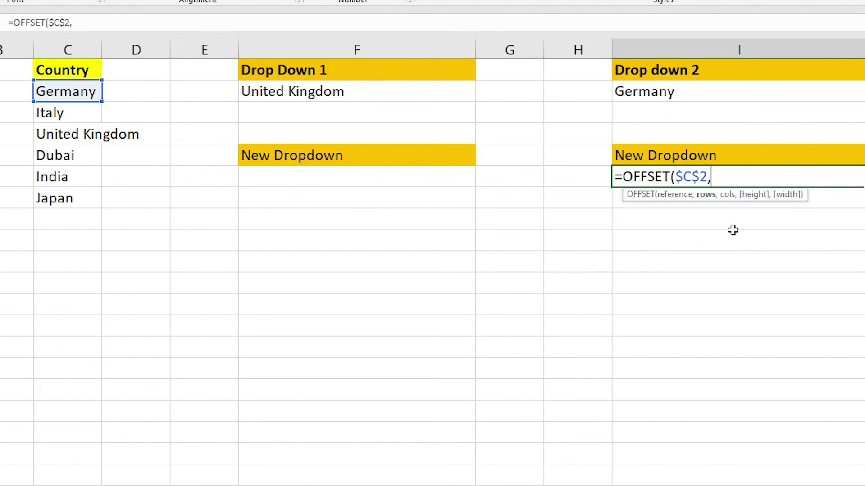
pyautogui.write('0,')
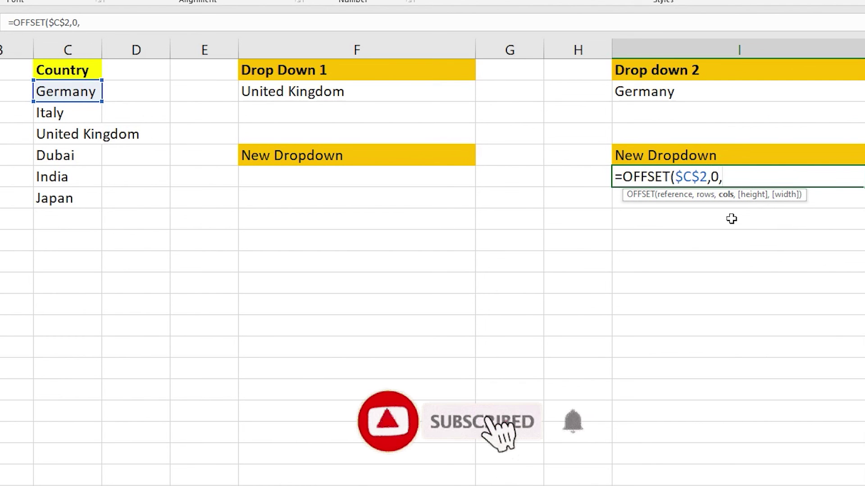
pyautogui.write('0,')
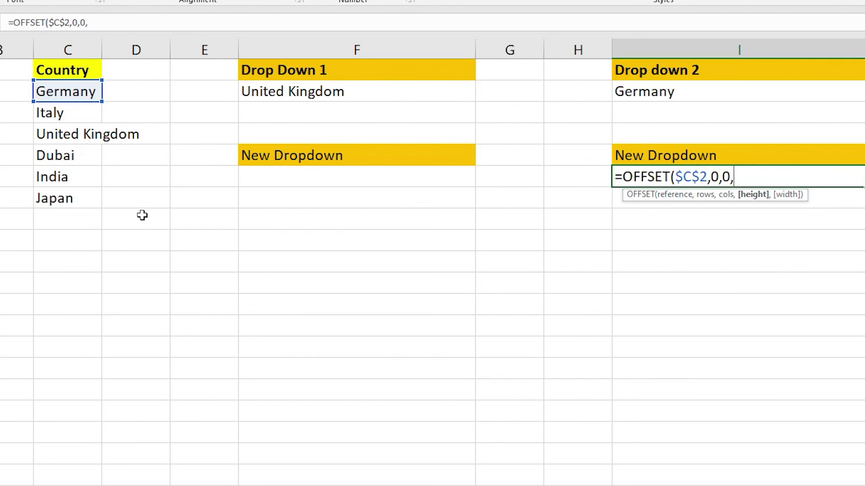
# - Complete the OFFSET formula with COUNTA($C$2:$C$18) as its height argument and enter it in I6
pyautogui.write('count')
pyautogui.press('Down')
pyautogui.press('Tab')
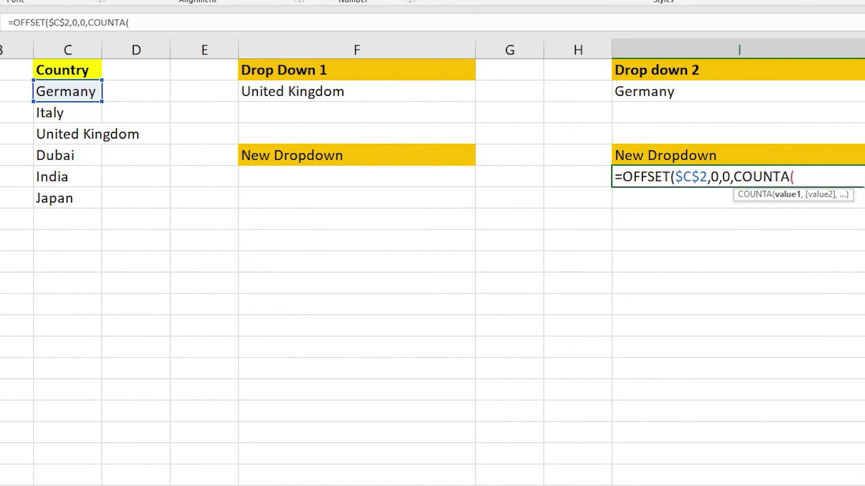
pyautogui.moveTo(77, 98); pyautogui.dragTo(77, 467)
pyautogui.click(71, 49)
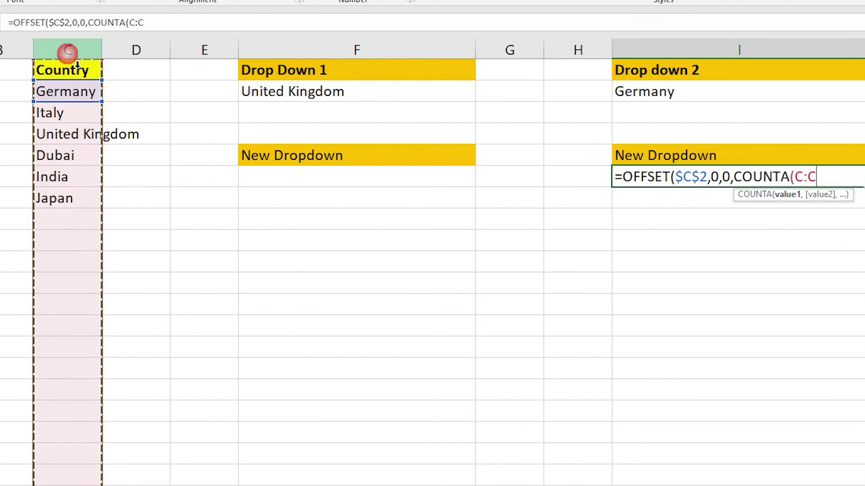
pyautogui.moveTo(72, 100); pyautogui.dragTo(74, 434)
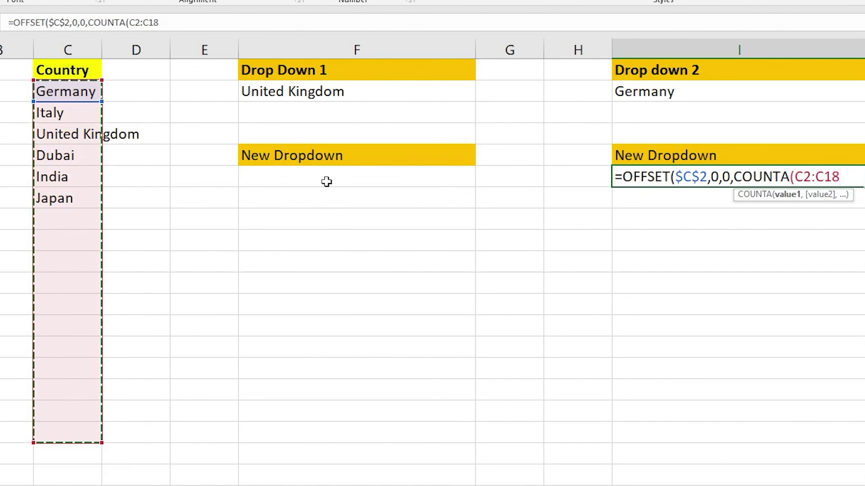
pyautogui.press('F4')
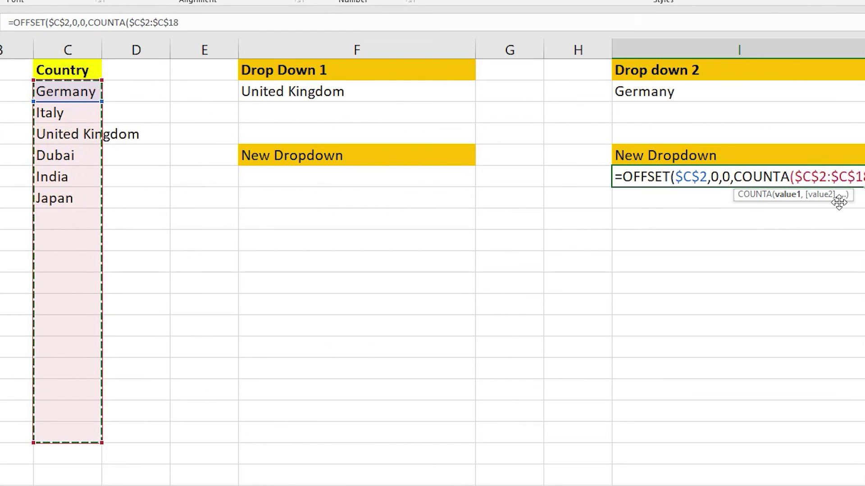
pyautogui.click(223, 26)
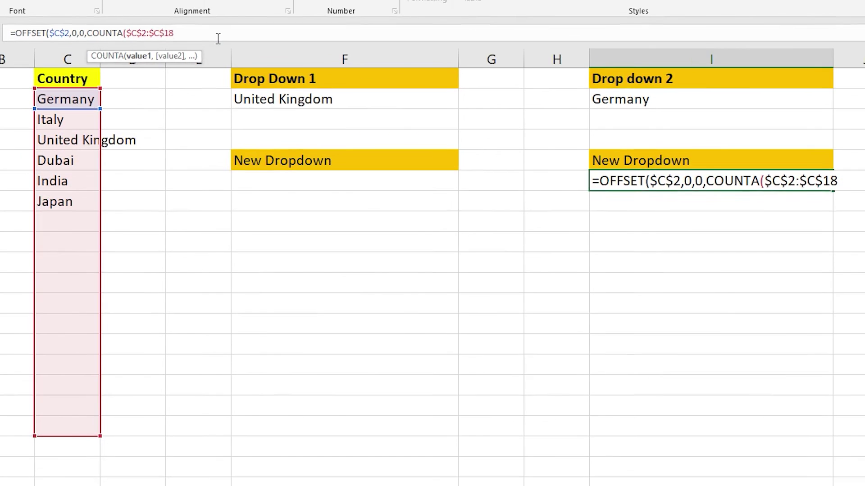
pyautogui.write('))')
pyautogui.press('Return')
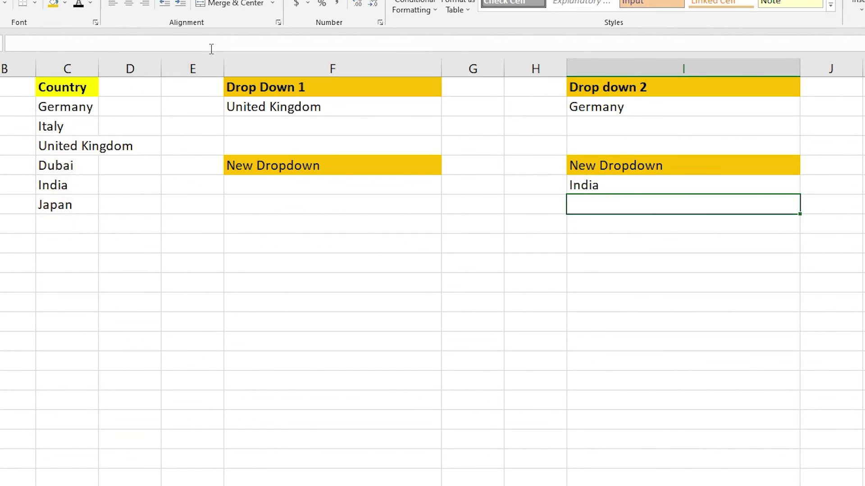
# - Copy the complete OFFSET formula text from cell I6 without changing the cell
pyautogui.click(614, 188)
pyautogui.moveTo(189, 44); pyautogui.dragTo(6, 49)
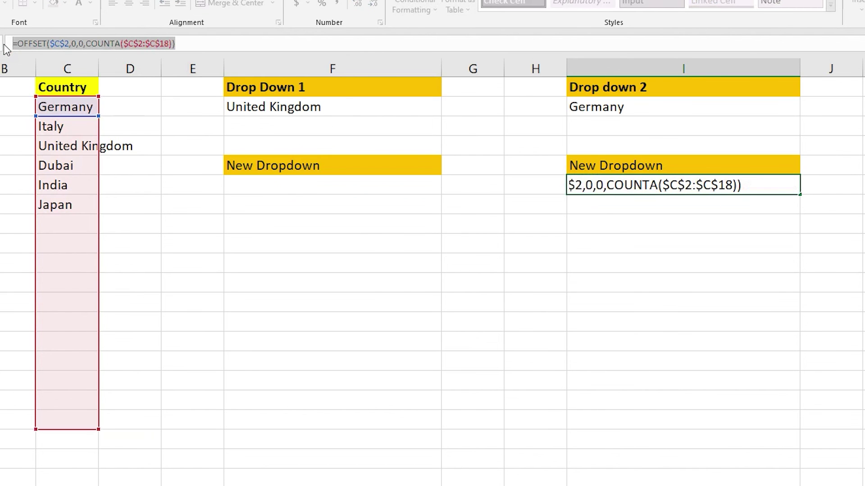
pyautogui.press('Escape')
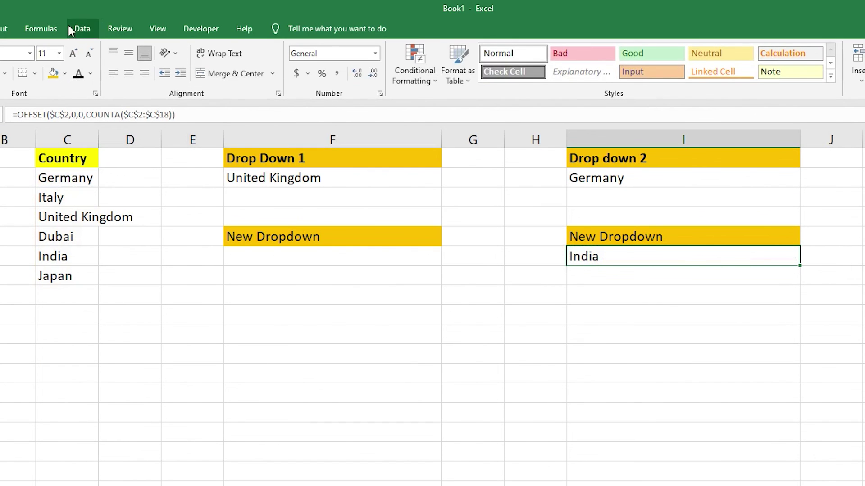
# - Apply List data validation to I6 with the source =OFFSET($C$2,0,0,COUNTA($C$2:$C$18))
pyautogui.click(81, 29)
pyautogui.click(513, 76)
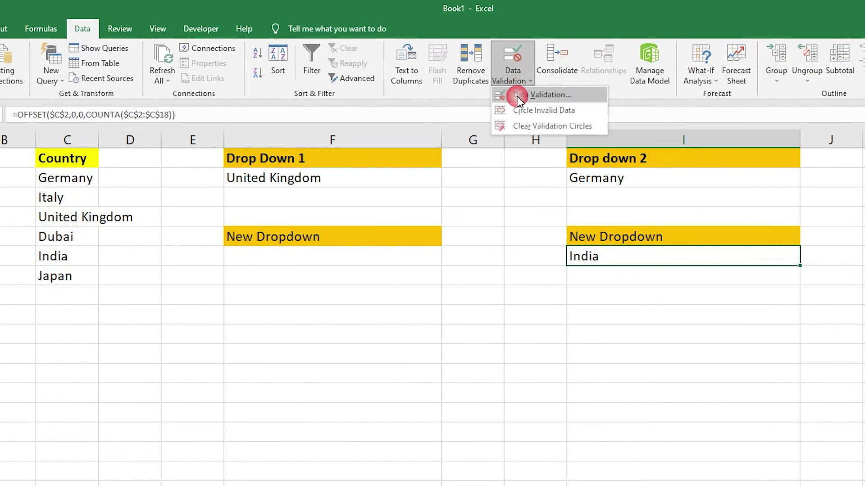
pyautogui.click(517, 96)
pyautogui.click(545, 347)
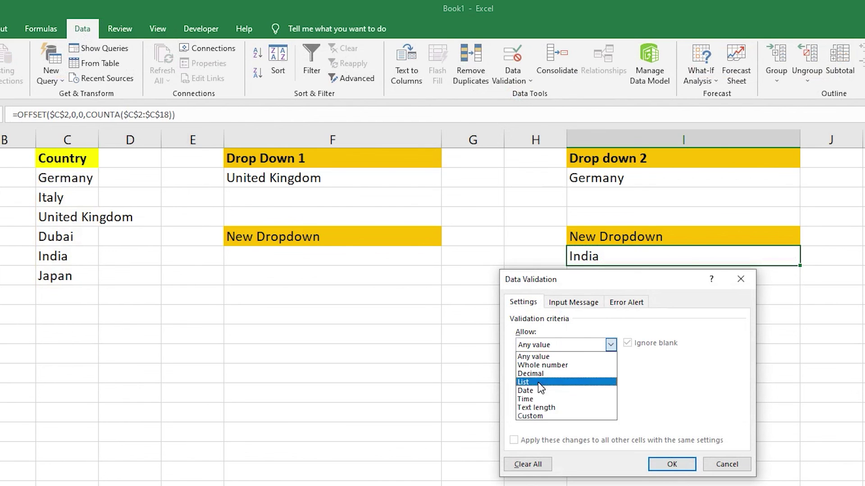
pyautogui.click(540, 381)
pyautogui.click(540, 398)
pyautogui.hotkey('ctrl', 'v')
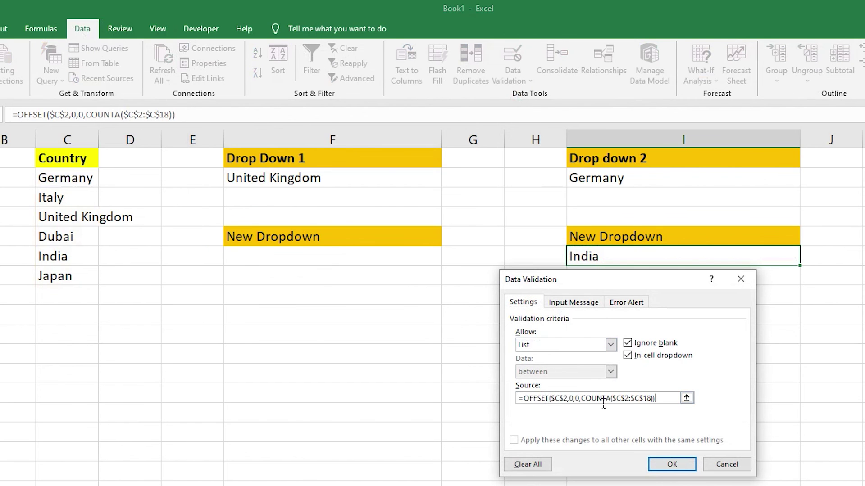
pyautogui.click(662, 465)
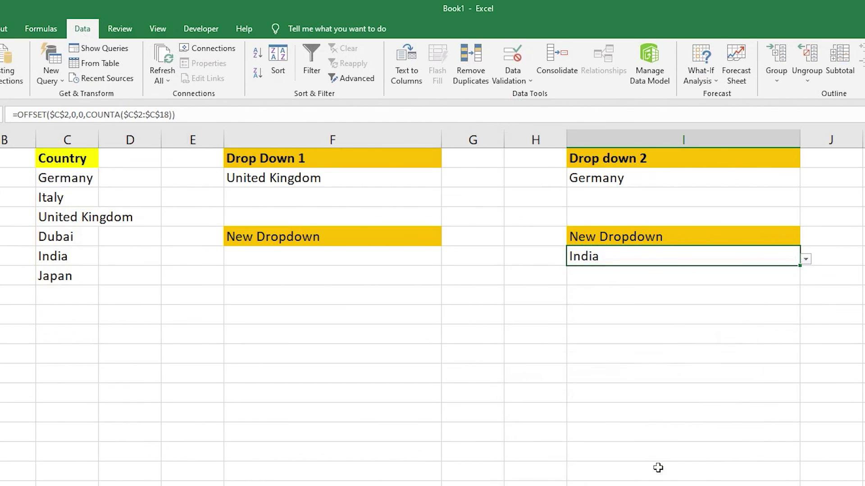
# - Choose Germany from the drop-down list in I6 and reopen the list to review its entries
pyautogui.click(805, 260)
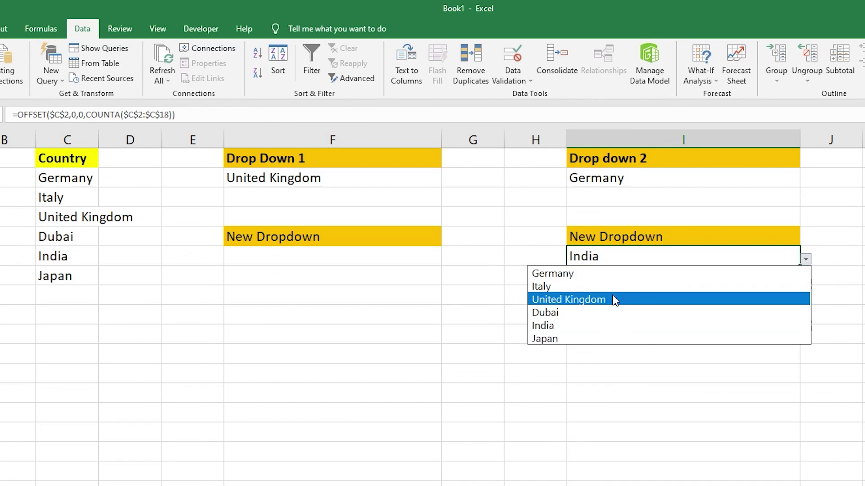
pyautogui.click(603, 275)
pyautogui.click(806, 260)
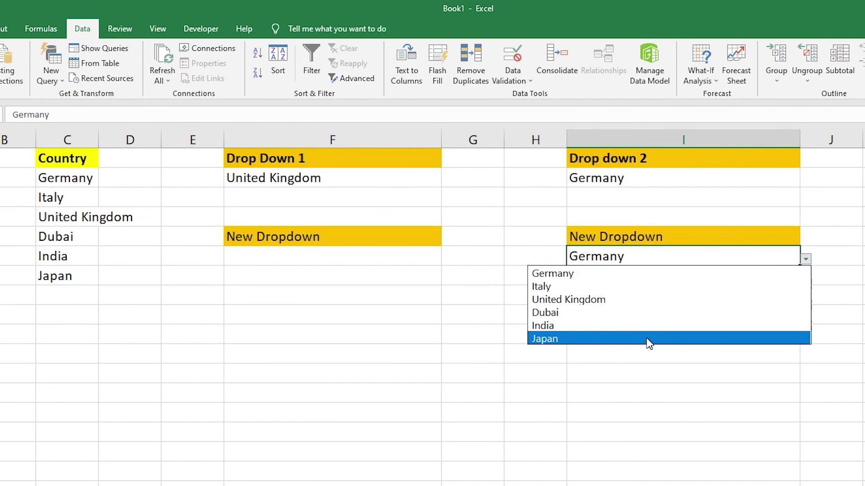
# - Add Australia to the plain country list in C8, directly below Japan
pyautogui.click(67, 299)
pyautogui.write('Austr')
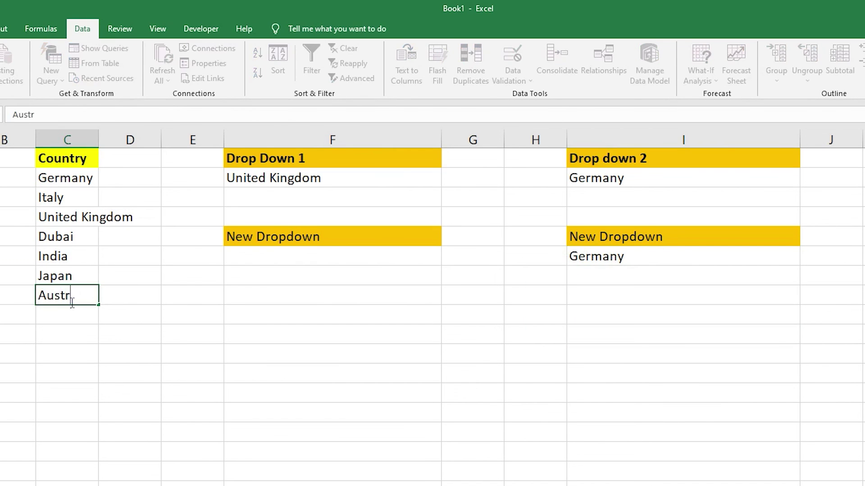
pyautogui.write('alia')
pyautogui.press('Return')
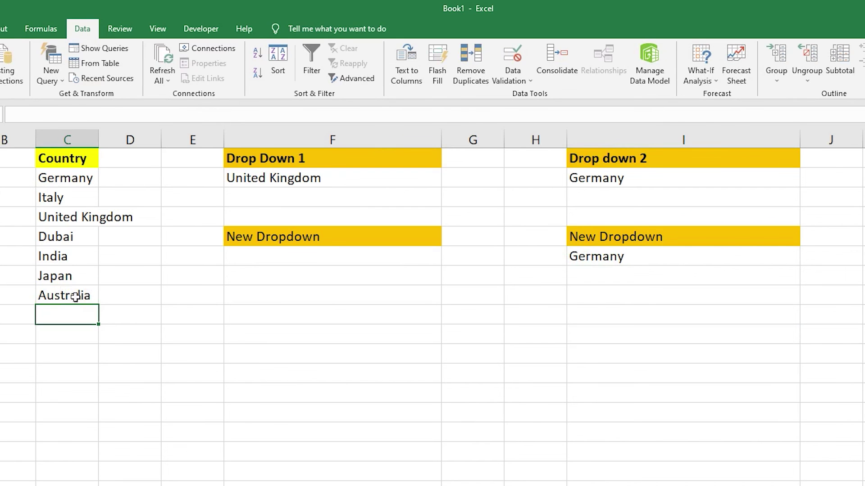